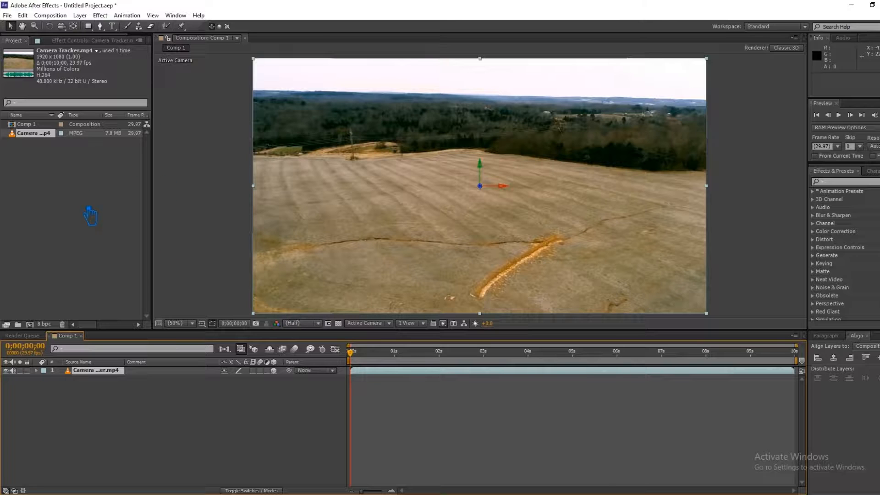
- Save the project and run 3D camera tracking on the Camera Tracker.mp4 layer
{"action": "key", "text": "ctrl+s"}
{"action": "left_click", "coordinate": [175, 15]}
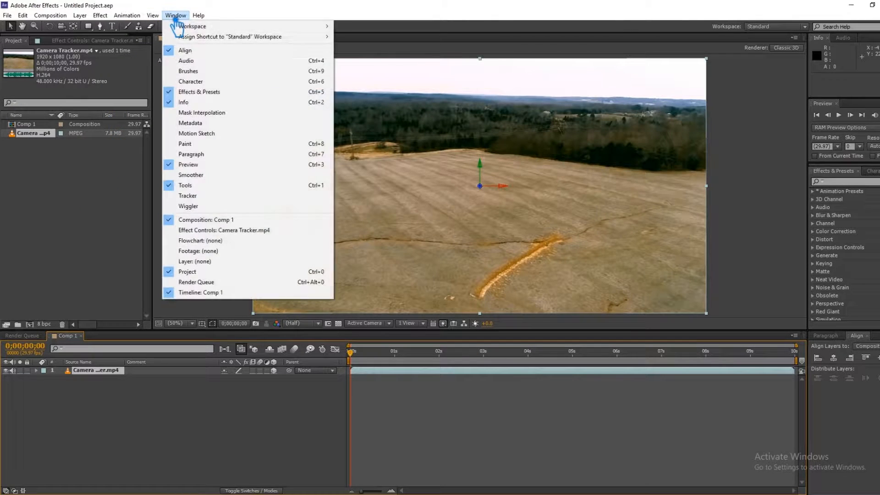
{"action": "left_click", "coordinate": [207, 196]}
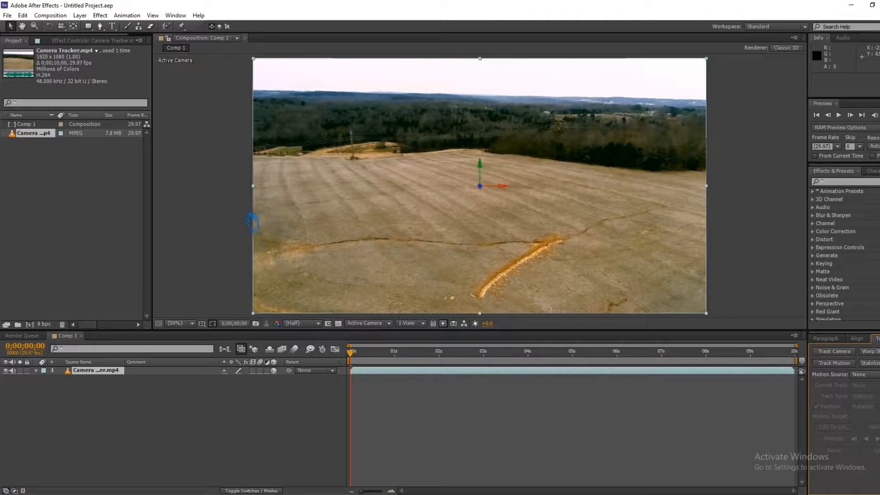
{"action": "left_click", "coordinate": [838, 353]}
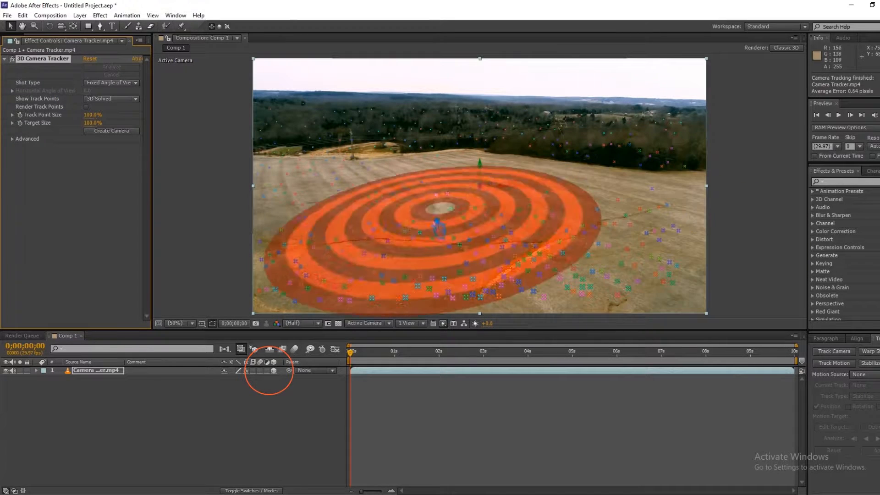
- Create a text layer and camera from the solved track points at the far left side of the field
{"action": "left_click_drag", "start_coordinate": [355, 362], "coordinate": [573, 369]}
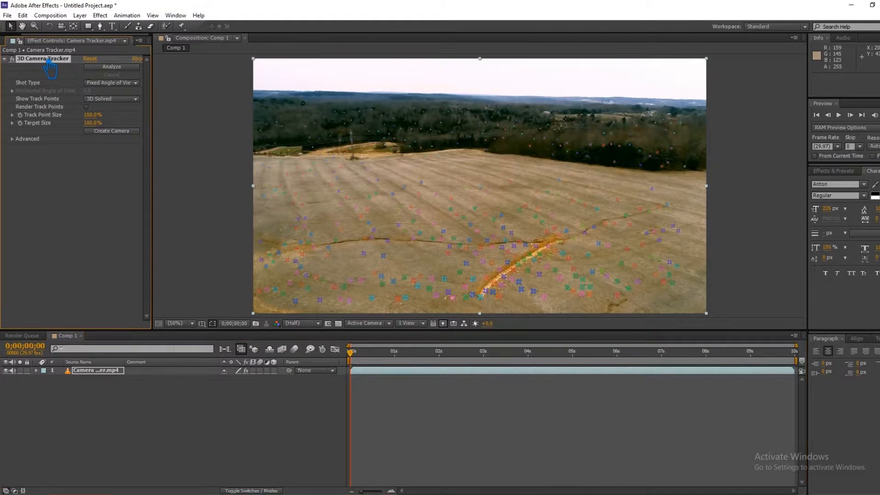
{"action": "left_click", "coordinate": [307, 180]}
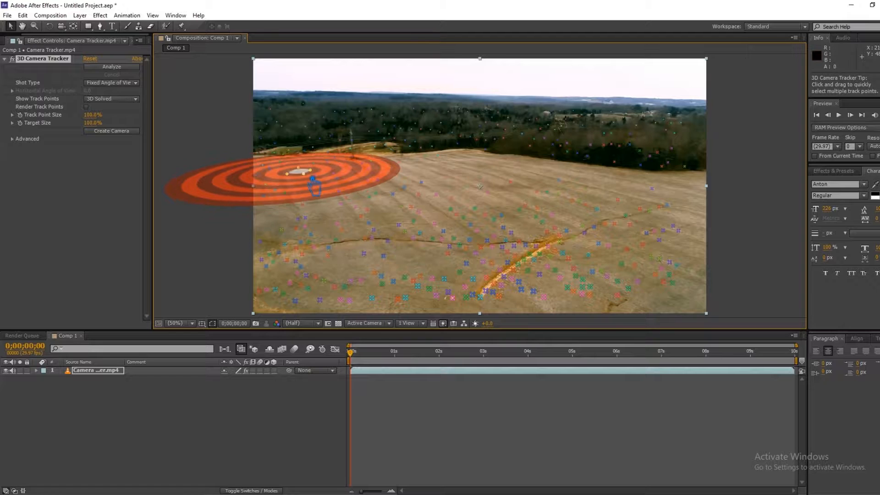
{"action": "right_click", "coordinate": [300, 174]}
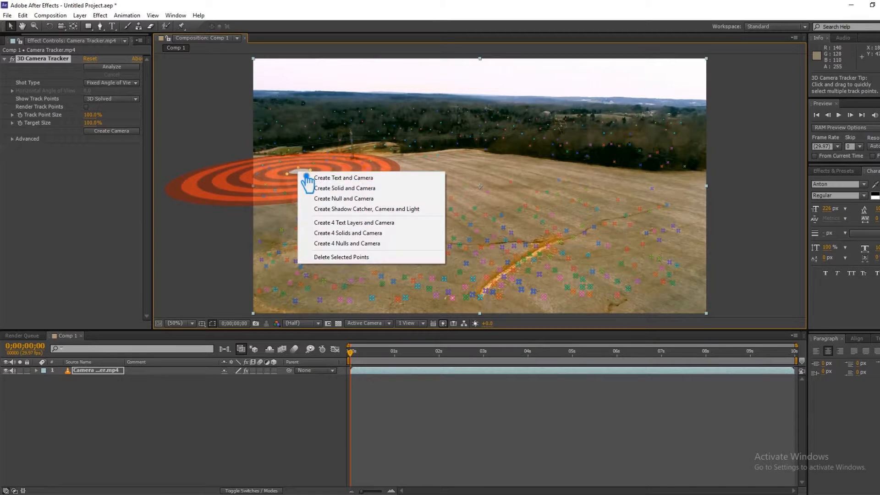
{"action": "left_click", "coordinate": [362, 178]}
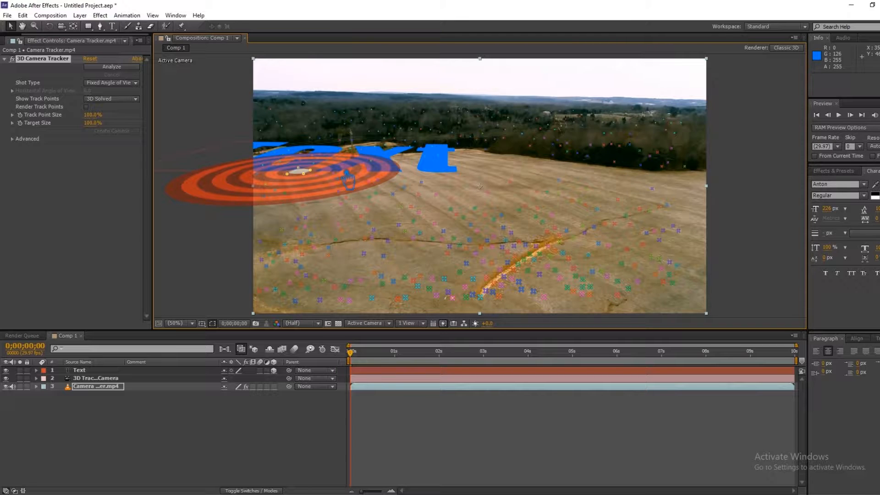
- Replace the tracked text layer's placeholder wording with CAMERA TRACKING
{"action": "left_click", "coordinate": [112, 26]}
{"action": "left_click", "coordinate": [393, 162]}
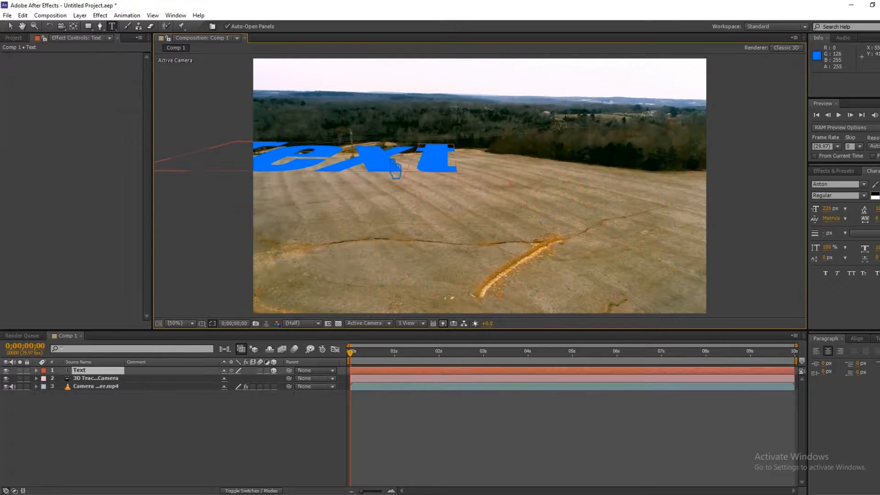
{"action": "left_click_drag", "start_coordinate": [466, 169], "coordinate": [256, 166]}
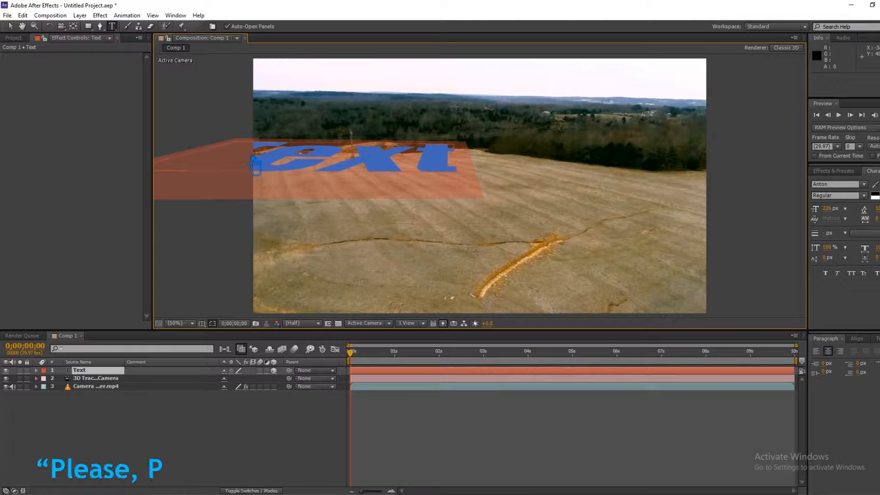
{"action": "type", "text": "CM"}
{"action": "key", "text": "BackSpace"}
{"action": "type", "text": "AMERE"}
{"action": "key", "text": "BackSpace"}
{"action": "key", "text": "BackSpace"}
{"action": "key", "text": "BackSpace"}
{"action": "key", "text": "BackSpace"}
{"action": "key", "text": "BackSpace"}
{"action": "key", "text": "BackSpace"}
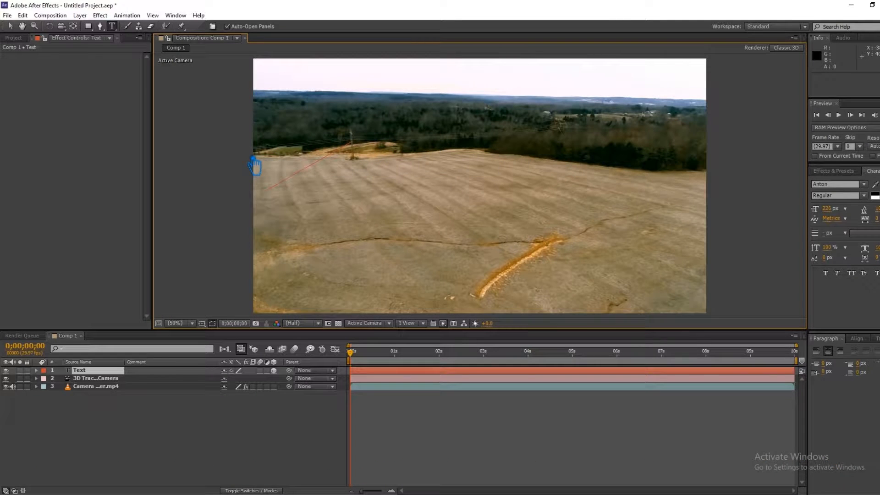
{"action": "type", "text": "CAMERA"}
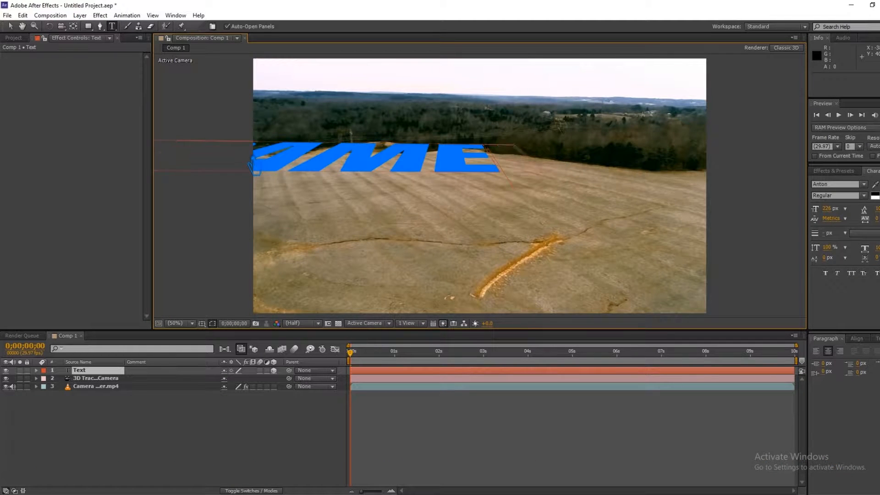
{"action": "type", "text": " TRACK"}
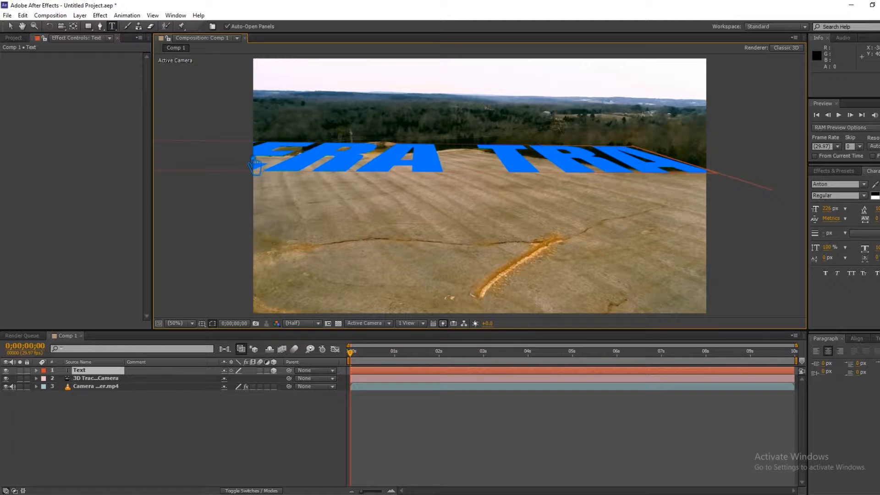
{"action": "type", "text": "ING"}
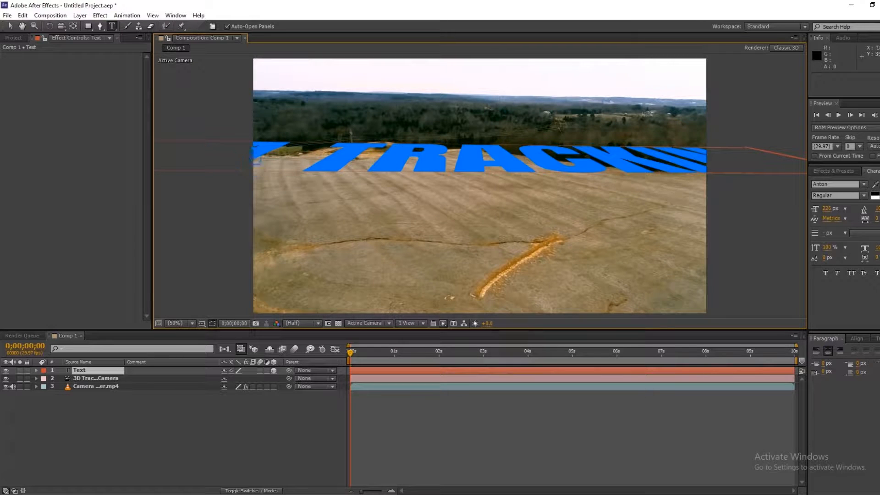
- Reduce the font size of the whole CAMERA TRACKING text to 22 px
{"action": "key", "text": "ctrl+a"}
{"action": "left_click_drag", "start_coordinate": [827, 209], "coordinate": [765, 234]}
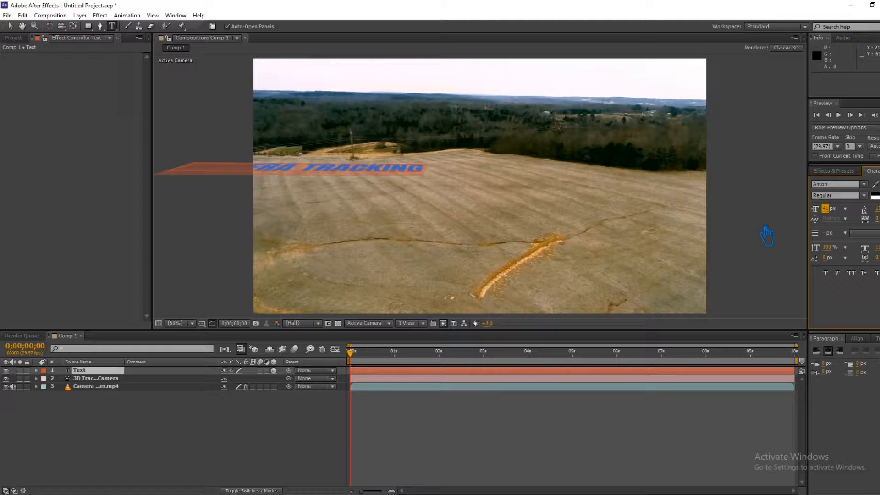
{"action": "left_click_drag", "start_coordinate": [842, 225], "coordinate": [830, 221]}
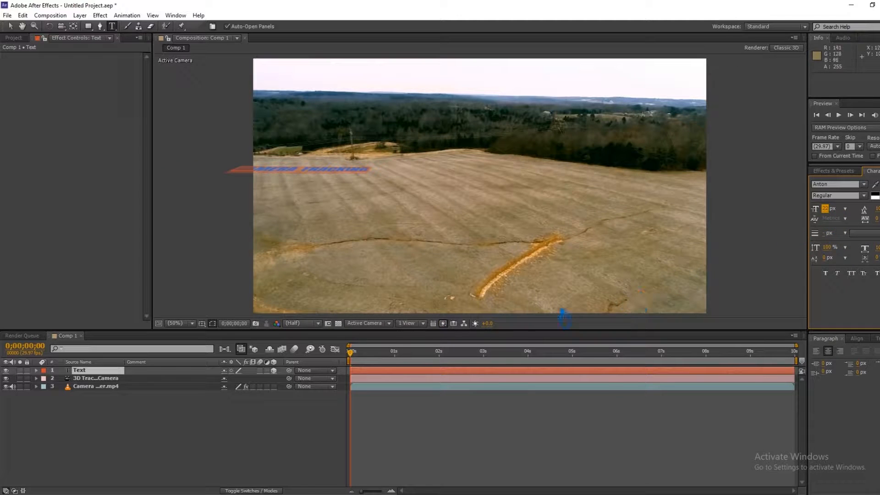
- Duplicate the CAMERA TRACKING text layer
{"action": "left_click", "coordinate": [87, 370]}
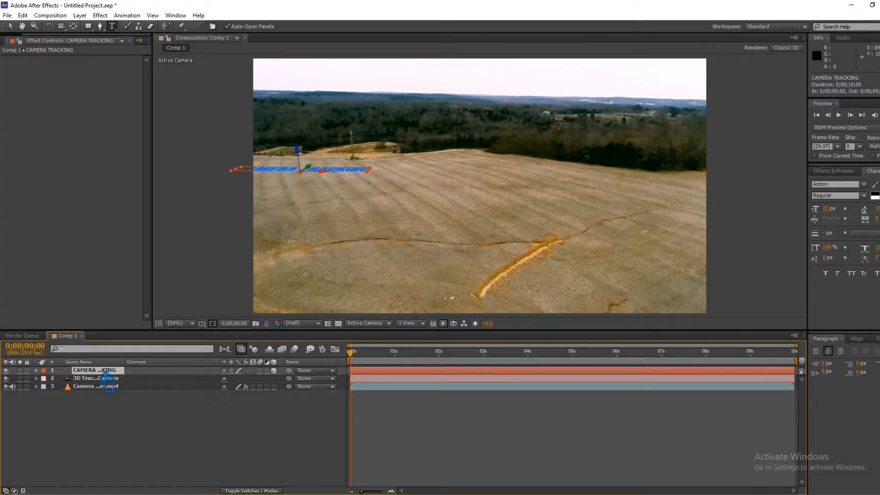
{"action": "key", "text": "ctrl+d"}
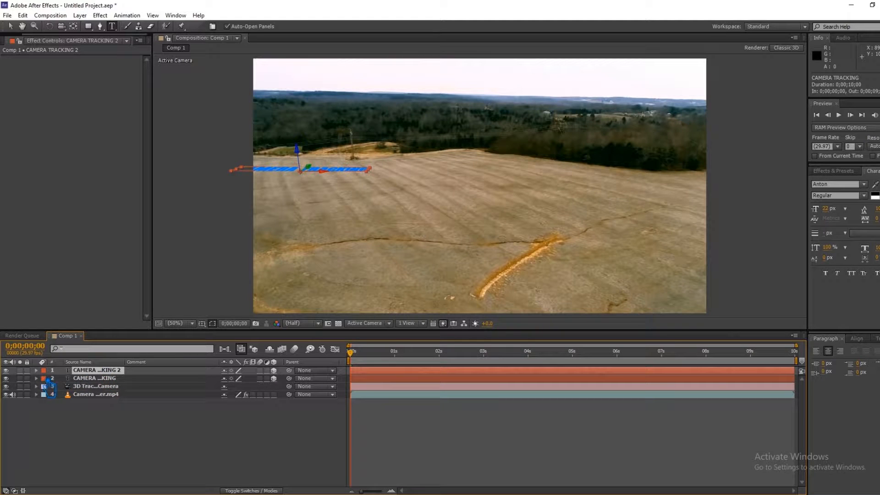
{"action": "left_click", "coordinate": [96, 379]}
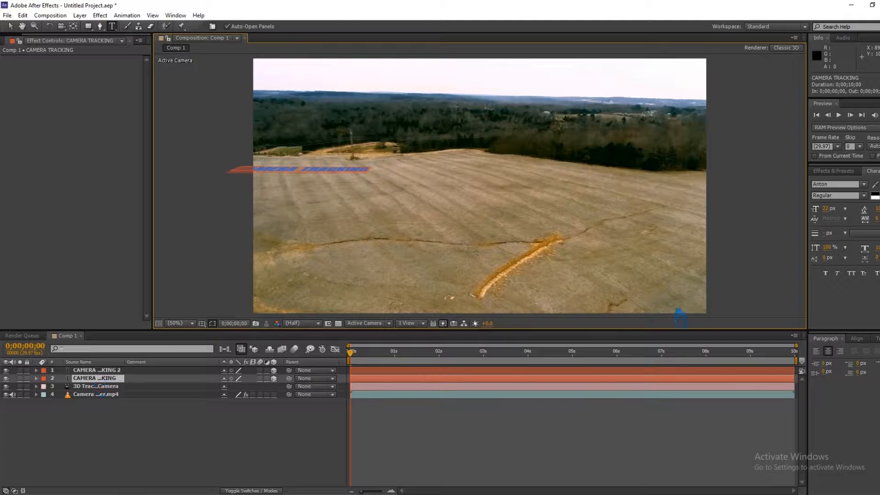
- Stand the duplicated text layer upright by setting its X Rotation to 77°
{"action": "left_click", "coordinate": [96, 370]}
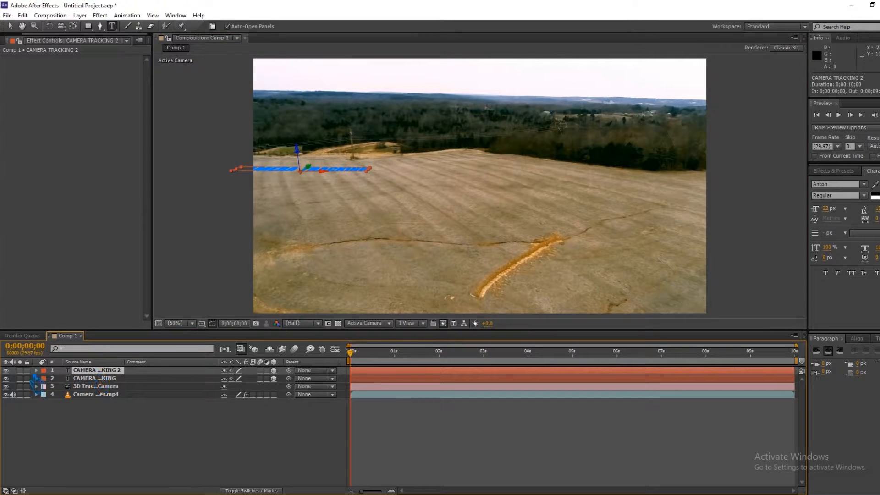
{"action": "left_click", "coordinate": [36, 371]}
{"action": "left_click", "coordinate": [44, 385]}
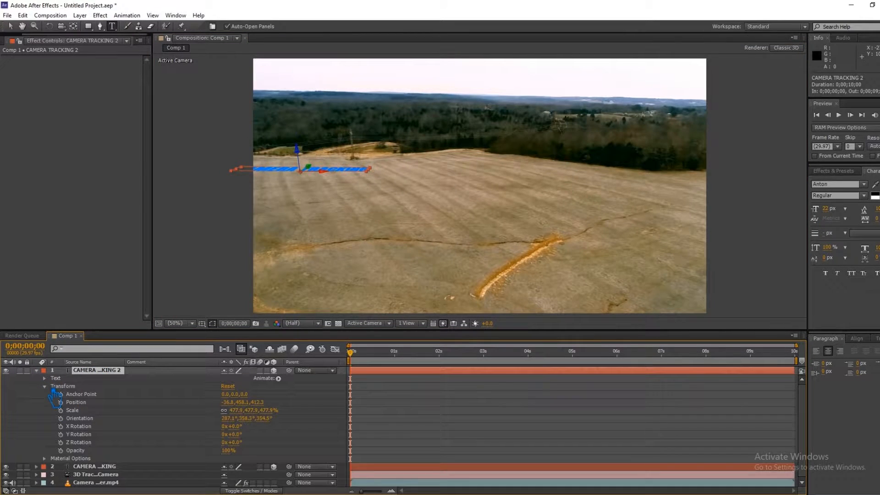
{"action": "left_click_drag", "start_coordinate": [235, 428], "coordinate": [274, 435]}
{"action": "key", "text": "ctrl+z"}
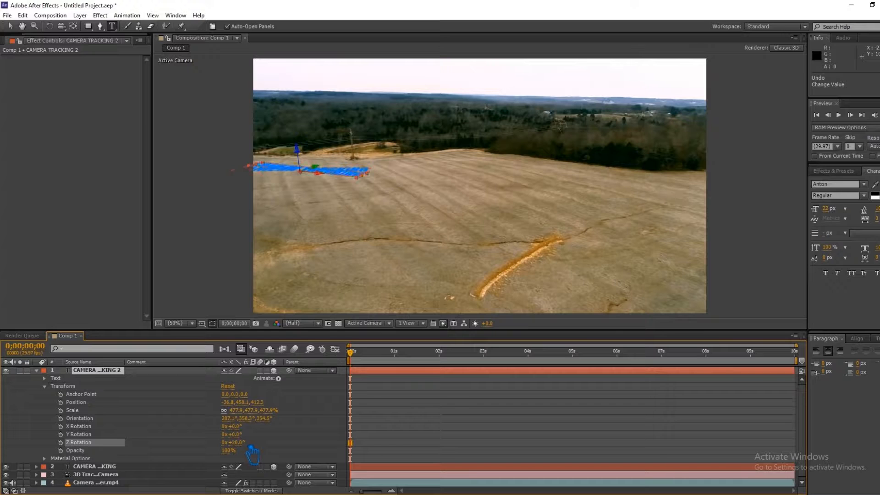
{"action": "left_click_drag", "start_coordinate": [242, 432], "coordinate": [274, 430]}
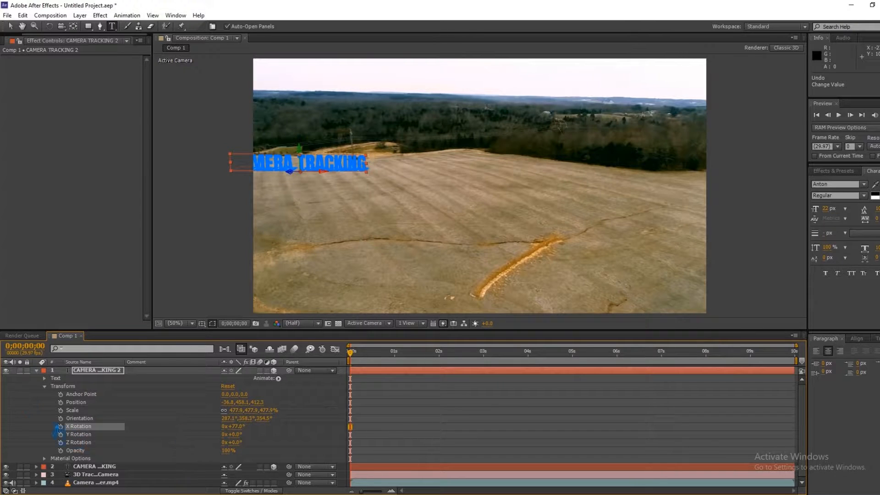
{"action": "left_click", "coordinate": [37, 371]}
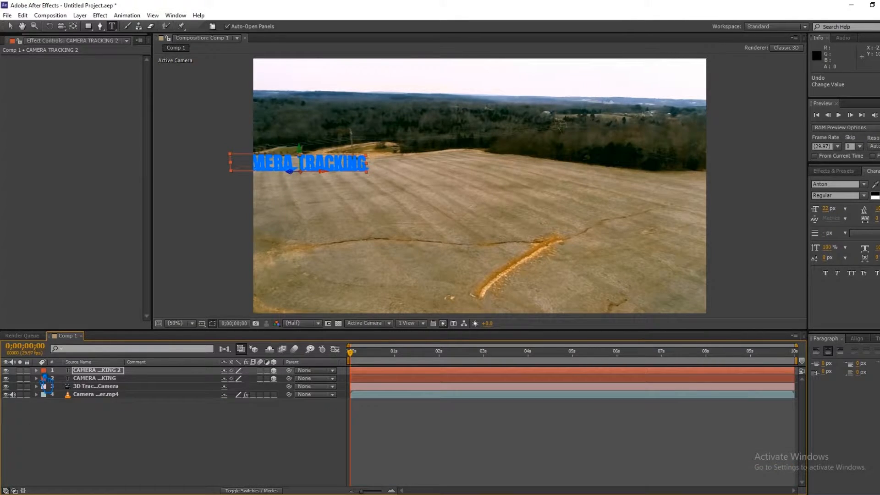
- Set the fill colour of the original flat text layer to dark grey 3C3C3C and save the project
{"action": "left_click", "coordinate": [106, 378]}
{"action": "left_click", "coordinate": [877, 188]}
{"action": "mouse_move", "coordinate": [87, 293]}
{"action": "left_mouse_down"}
{"action": "mouse_move", "coordinate": [41, 334]}
{"action": "mouse_move", "coordinate": [39, 306]}
{"action": "mouse_move", "coordinate": [29, 304]}
{"action": "left_mouse_up"}
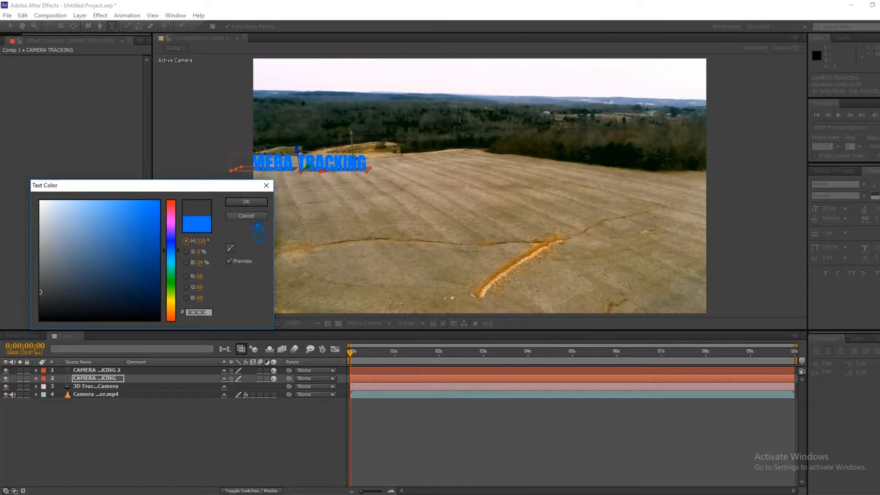
{"action": "left_click", "coordinate": [246, 201]}
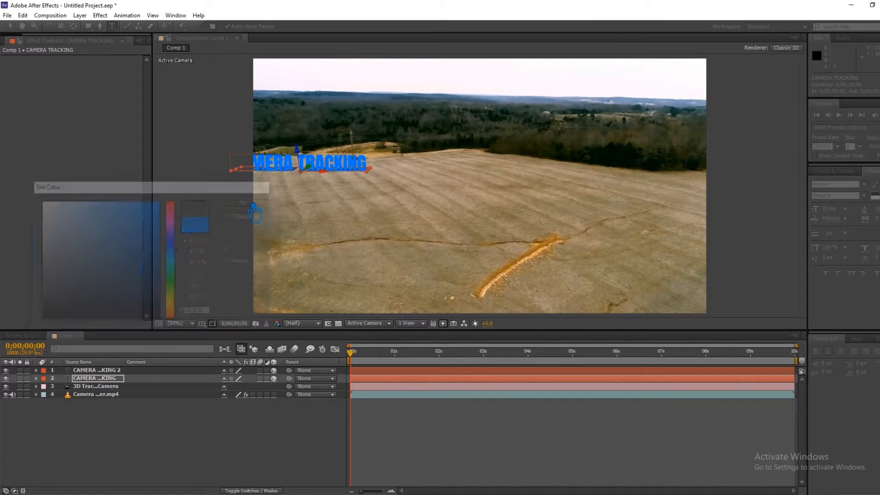
{"action": "left_click", "coordinate": [221, 441]}
{"action": "key", "text": "ctrl+s"}
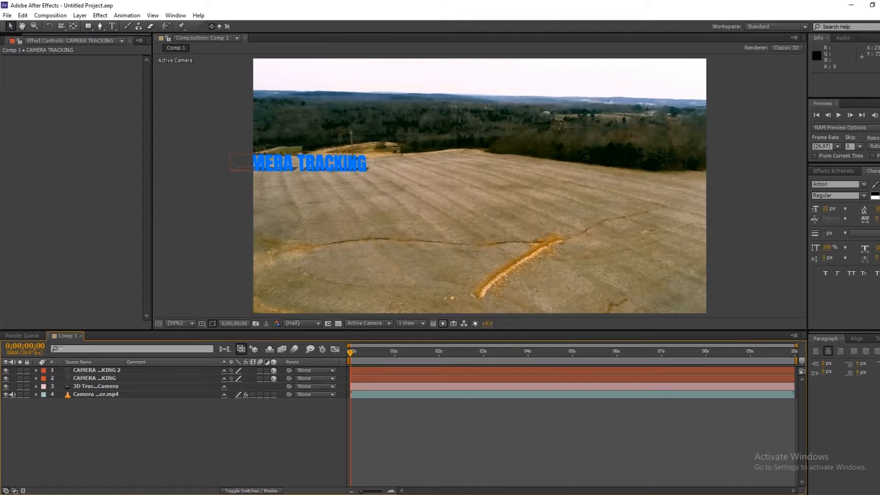
- Set the work area to end at 0;00;08;05 and preview the tracked text animation
{"action": "key", "text": "KP_0"}
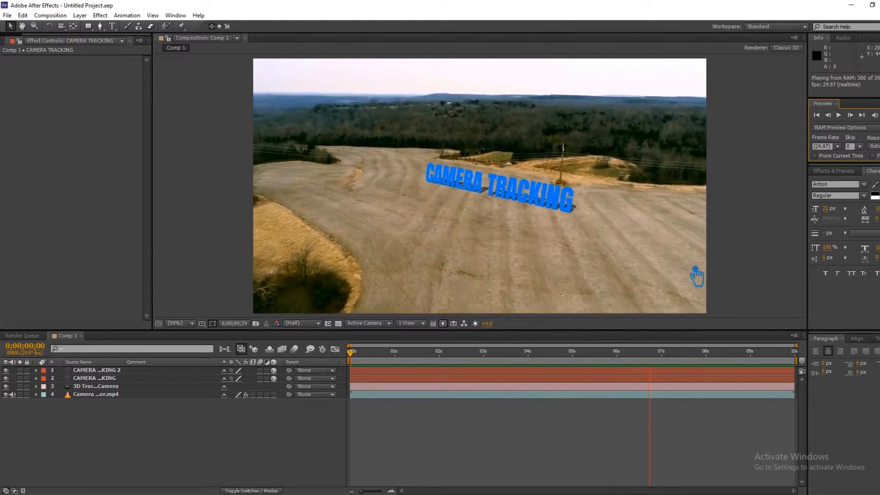
{"action": "key", "text": "space"}
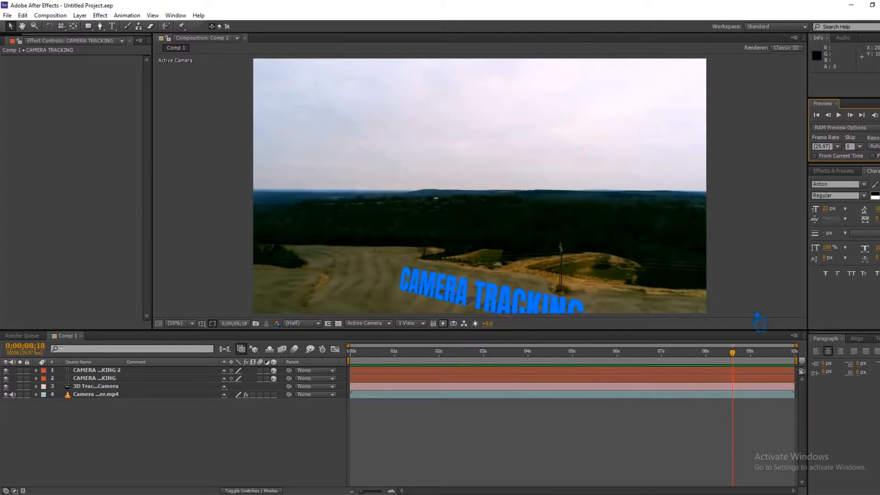
{"action": "left_click_drag", "start_coordinate": [745, 364], "coordinate": [721, 367]}
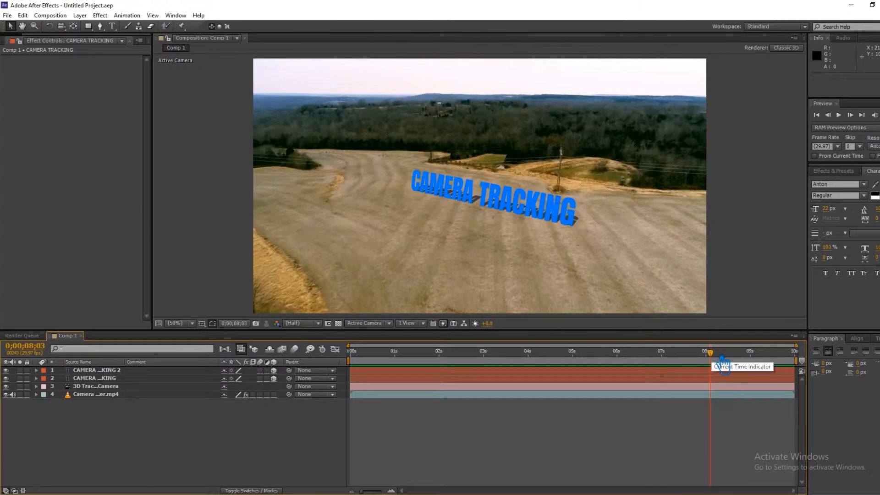
{"action": "left_click_drag", "start_coordinate": [718, 366], "coordinate": [722, 399]}
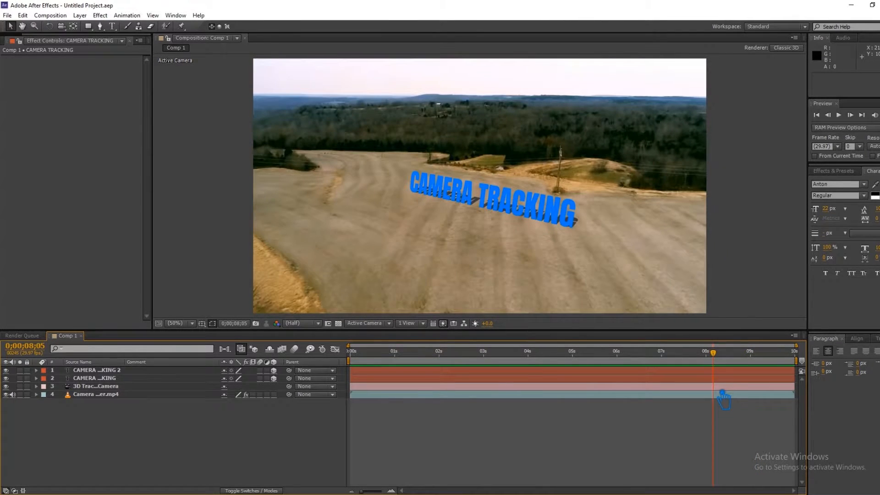
{"action": "key", "text": "n"}
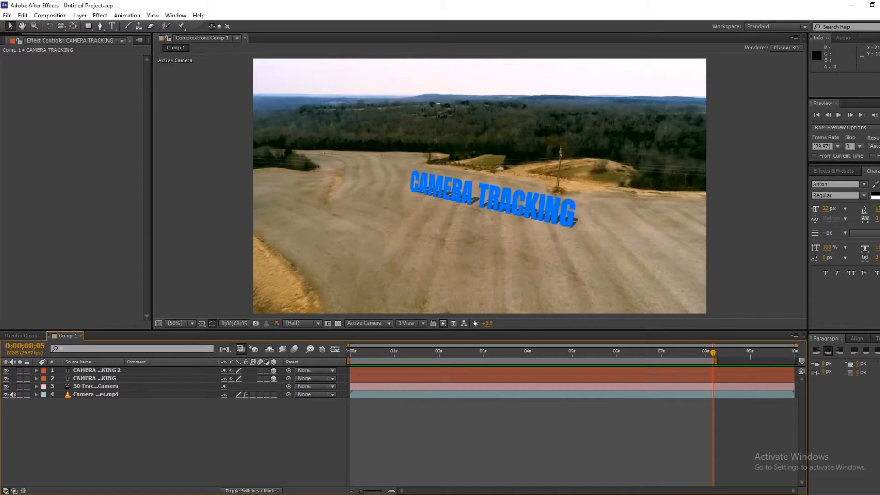
{"action": "key", "text": "KP_0"}
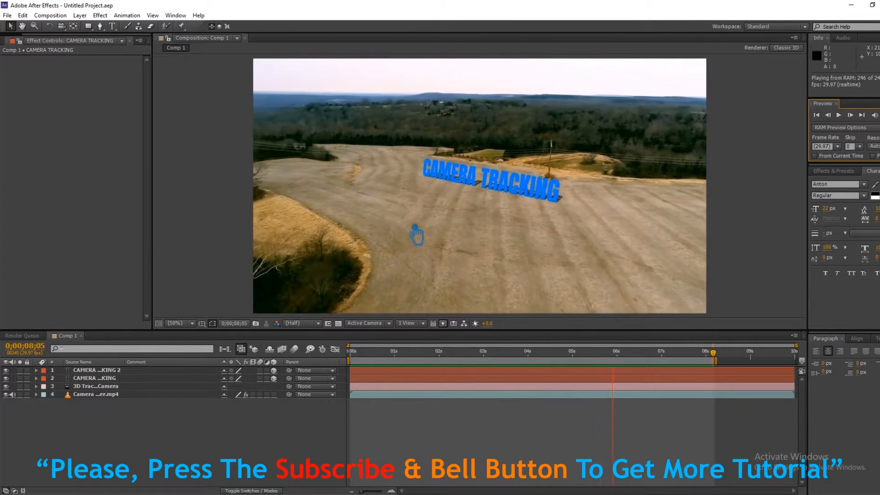
{"action": "key", "text": "space"}
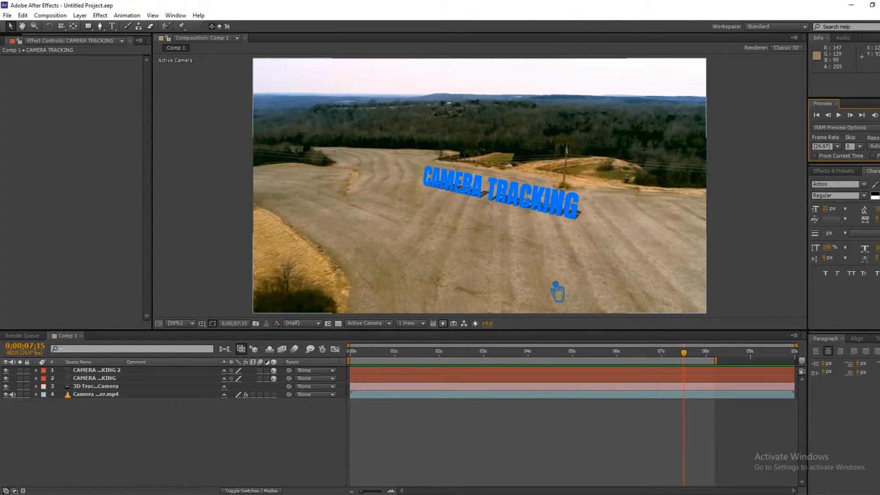
- Set the fill colour of the flat shadow text layer to black 000000
{"action": "left_click", "coordinate": [99, 378]}
{"action": "left_click", "coordinate": [873, 194]}
{"action": "left_click_drag", "start_coordinate": [96, 294], "coordinate": [40, 337]}
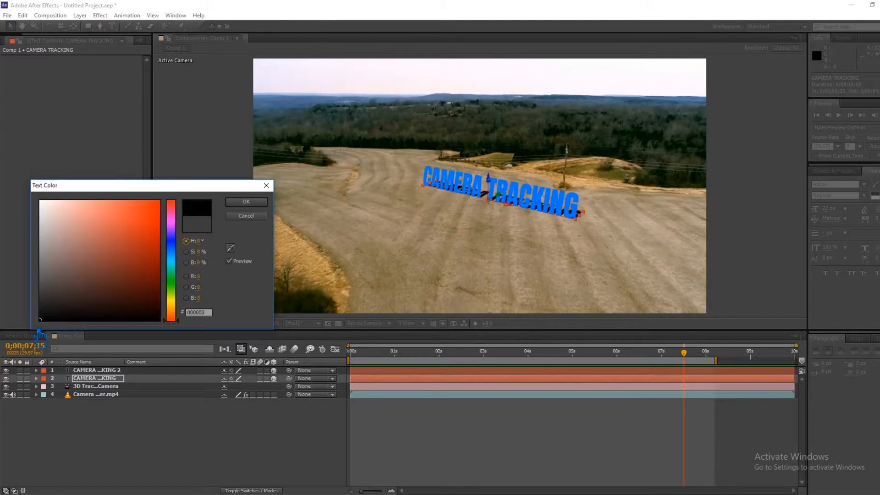
{"action": "left_click", "coordinate": [258, 201]}
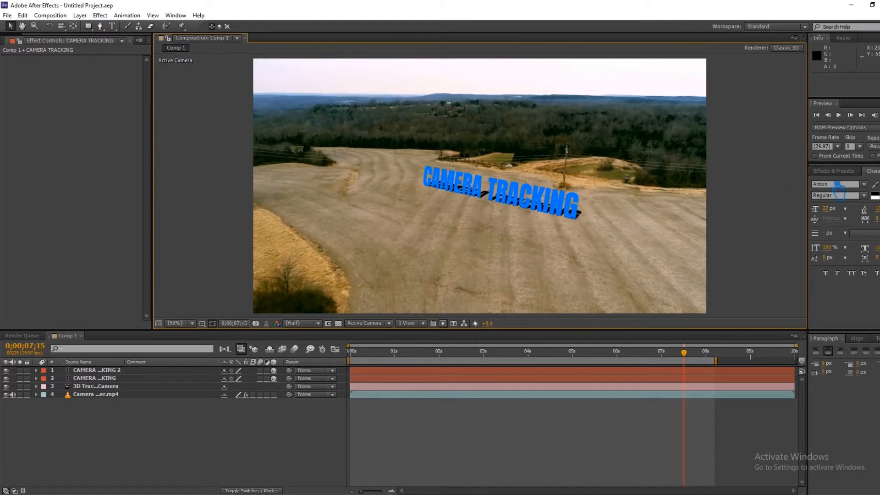
- Preview the tracked text animation with its black ground shadow
{"action": "key", "text": "KP_0"}
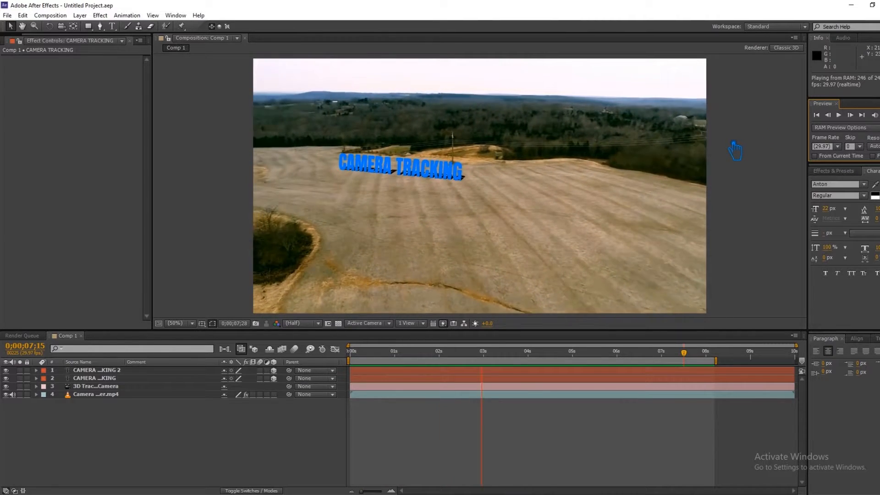
{"action": "key", "text": "space"}
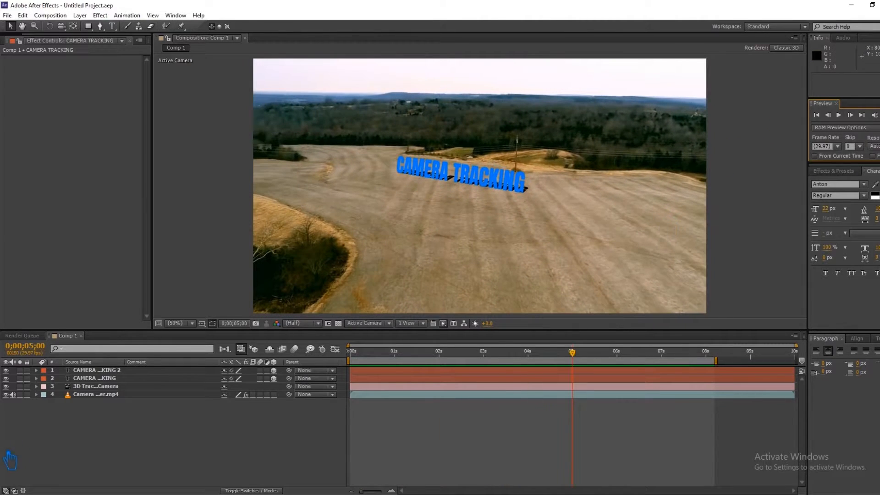
- Change the wording of both the flat shadow text layer and the upright text layer to 3D CAMERA TRACKING
{"action": "left_click", "coordinate": [104, 379]}
{"action": "key", "text": "ctrl+t"}
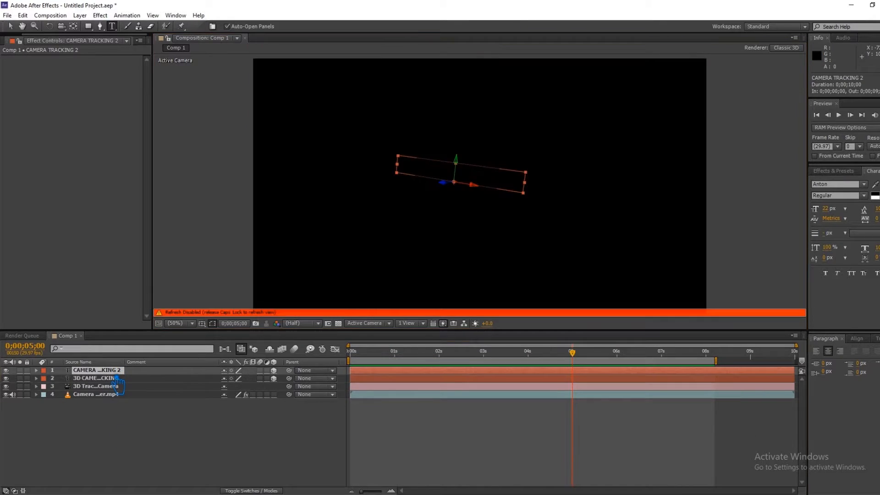
{"action": "key", "text": "Caps_Lock"}
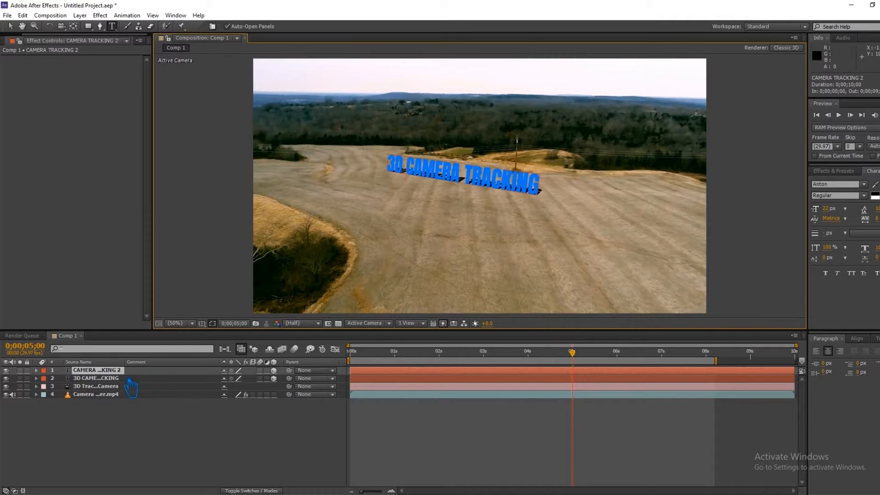
{"action": "key", "text": "ctrl+Down"}
{"action": "key", "text": "Caps_Lock"}
{"action": "key", "text": "Caps_Lock"}
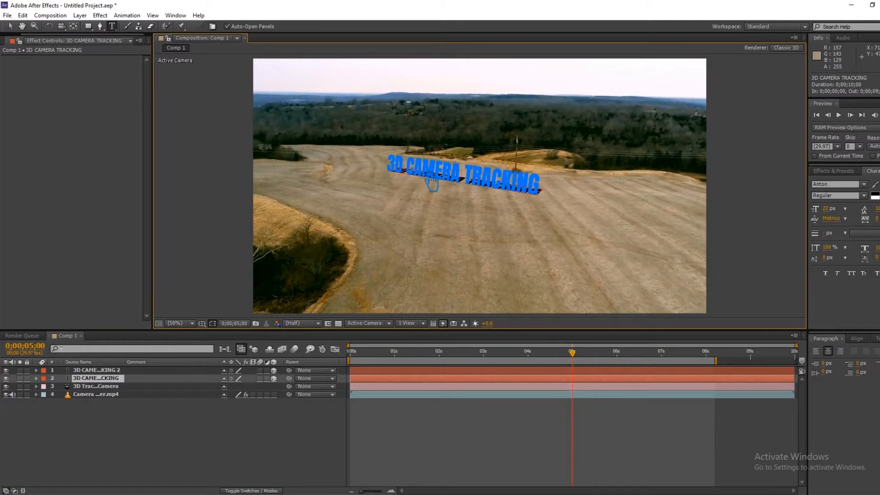
- Insert an extra space after 3D in the flat shadow text, saving the project and previewing the result
{"action": "left_click", "coordinate": [11, 26]}
{"action": "left_click", "coordinate": [764, 196]}
{"action": "key", "text": "ctrl+s"}
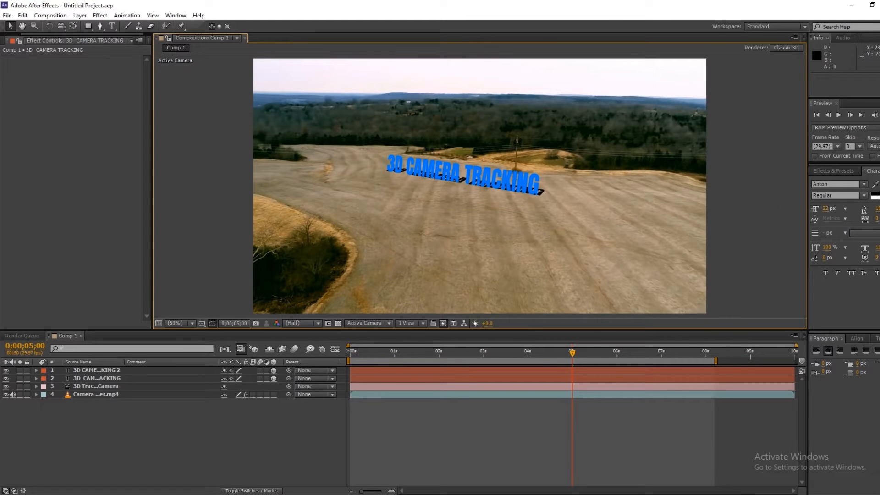
{"action": "key", "text": "space"}
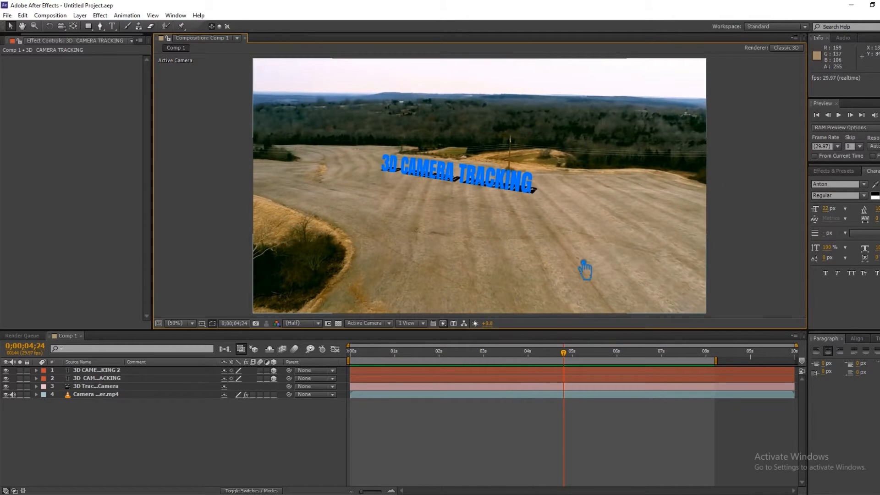
- Set the fill colour of the upright 3D CAMERA TRACKING 2 text layer to yellow FFFC00
{"action": "left_click", "coordinate": [115, 380]}
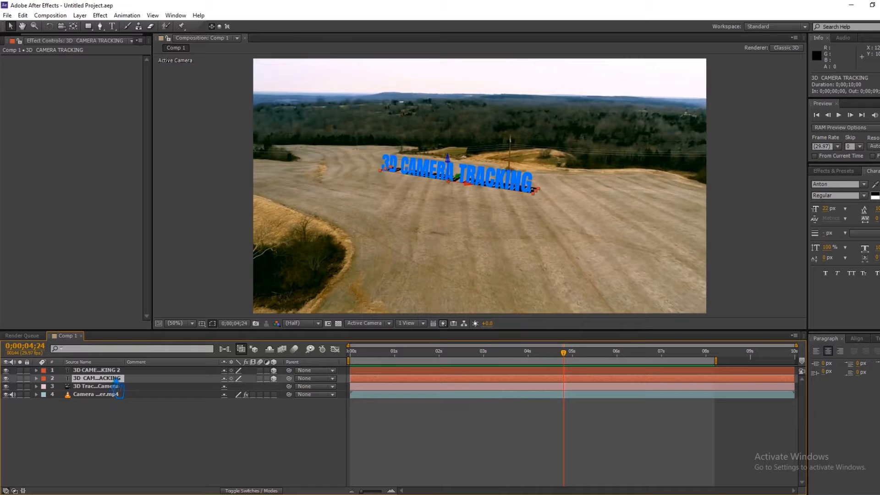
{"action": "double_click", "coordinate": [116, 372]}
{"action": "left_click", "coordinate": [878, 188]}
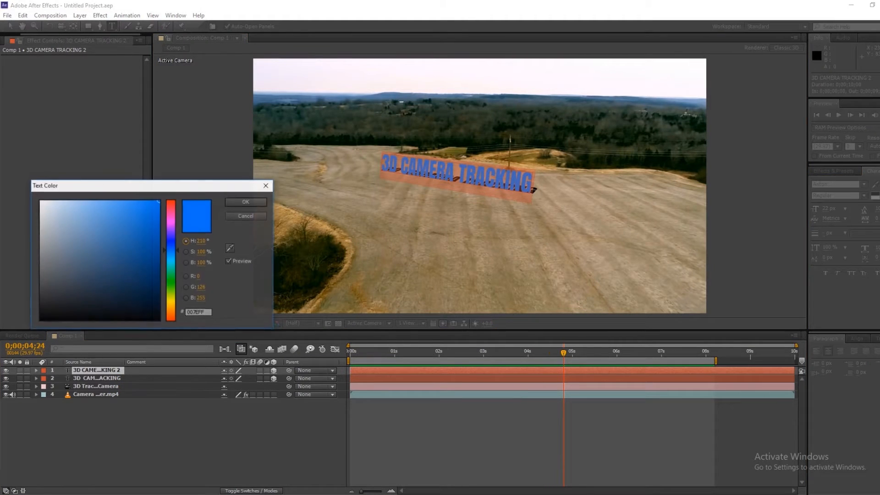
{"action": "left_click_drag", "start_coordinate": [185, 254], "coordinate": [187, 312]}
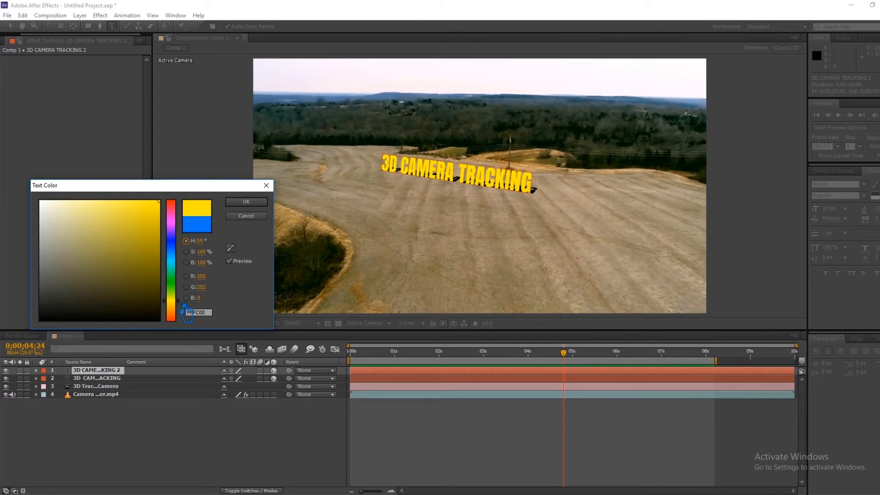
{"action": "left_click", "coordinate": [246, 201]}
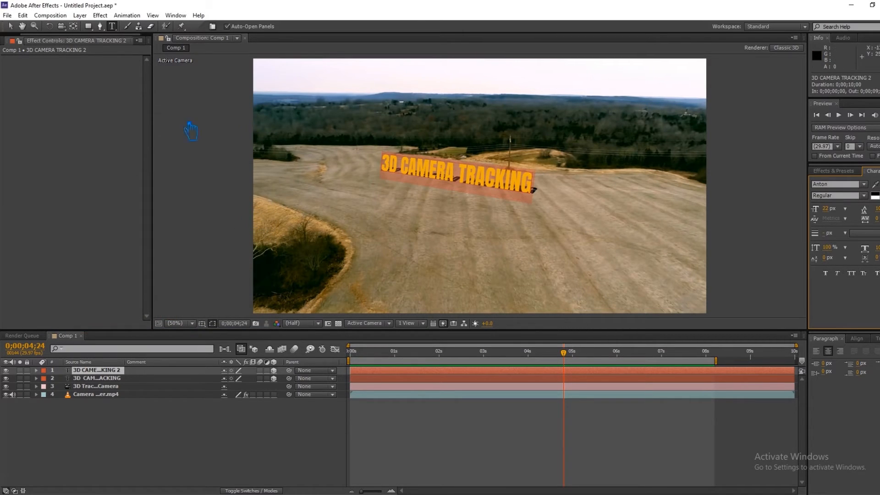
- Finish editing the upright text, save the project and preview the recoloured animation
{"action": "left_click", "coordinate": [10, 26]}
{"action": "left_click", "coordinate": [747, 179]}
{"action": "key", "text": "ctrl+s"}
{"action": "key", "text": "KP_0"}
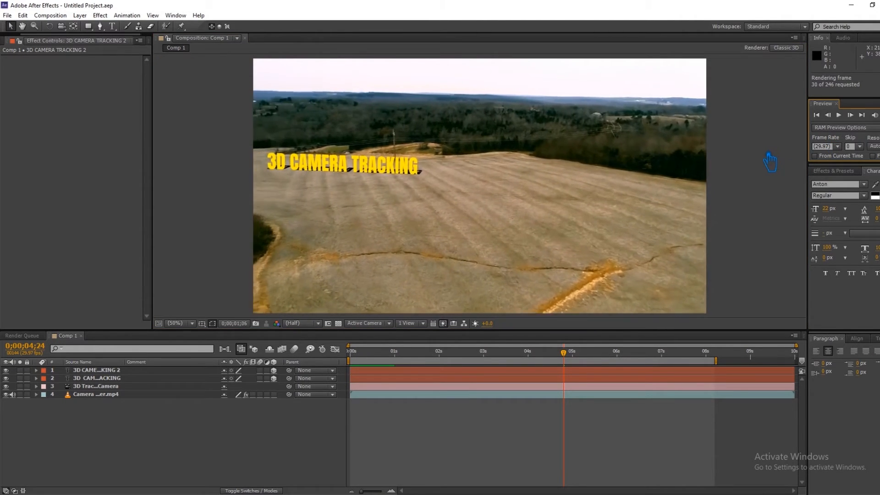